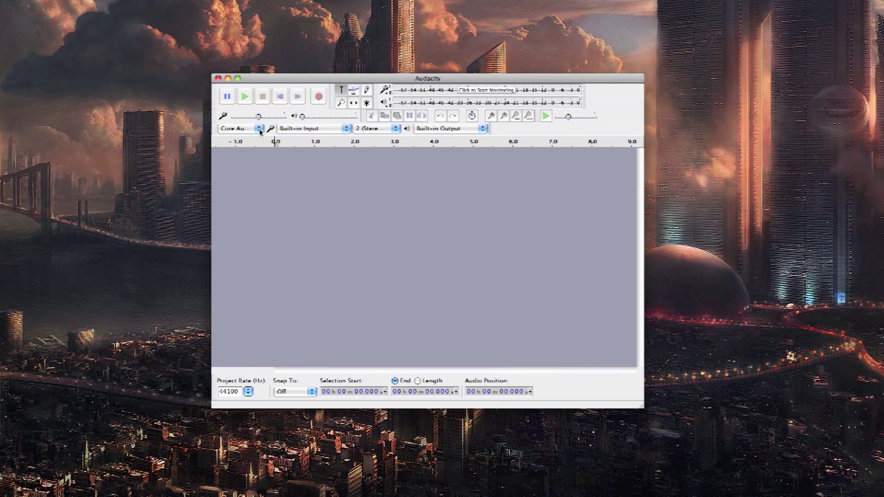
Check the audio host, recording device, channel and playback device options, choosing Built-in Input, 2 (Stereo) Recording Channels and Built-in Output.
{"action": "left_click", "coordinate": [257, 129]}
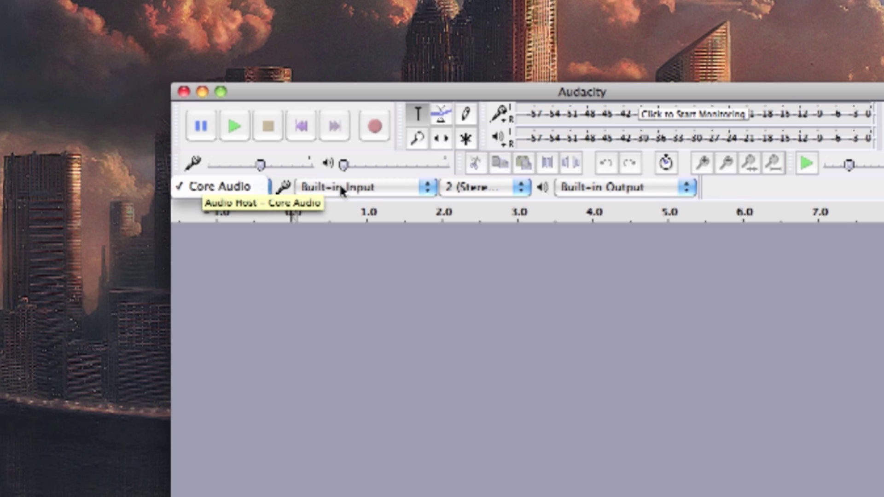
{"action": "left_click", "coordinate": [341, 130]}
{"action": "left_click", "coordinate": [423, 188]}
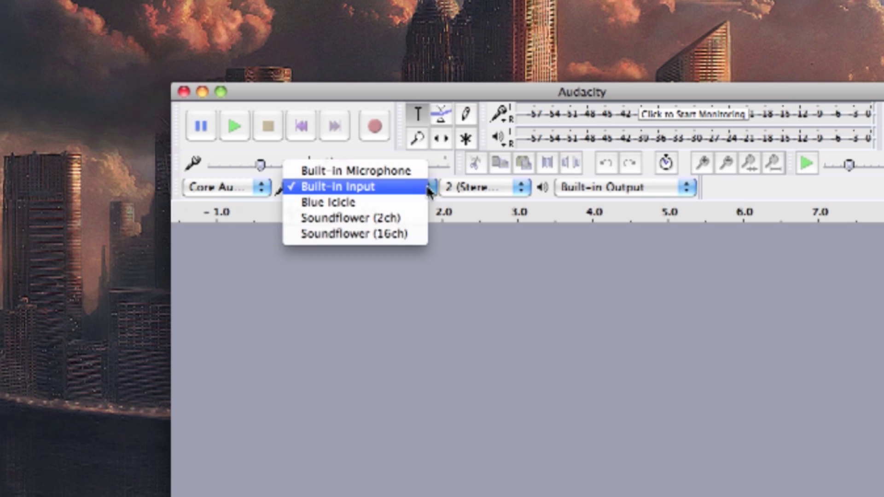
{"action": "left_click", "coordinate": [428, 190]}
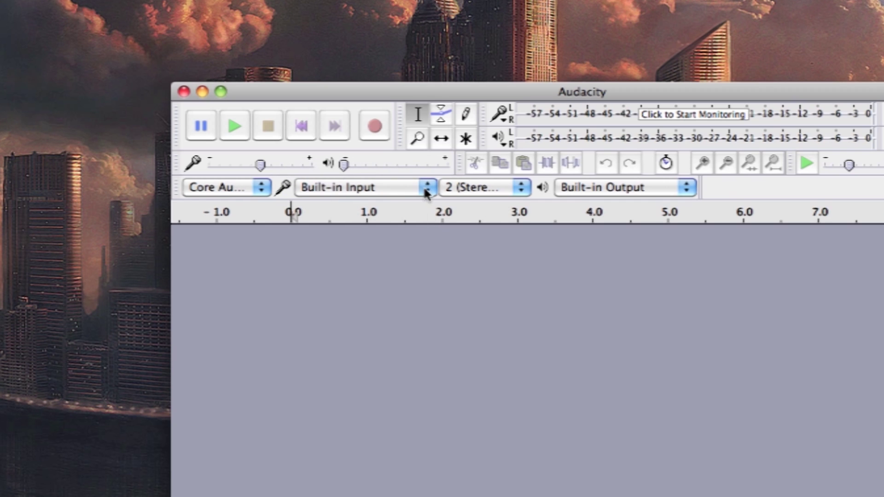
{"action": "left_click", "coordinate": [522, 186]}
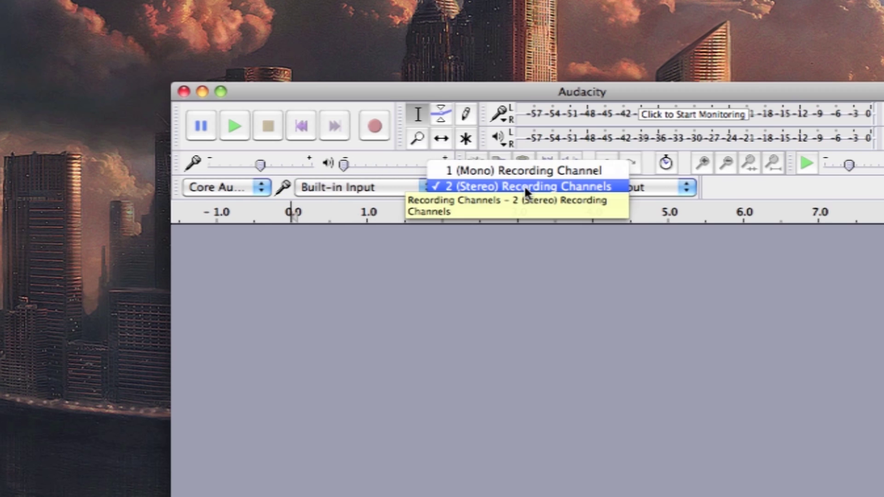
{"action": "left_click", "coordinate": [514, 192]}
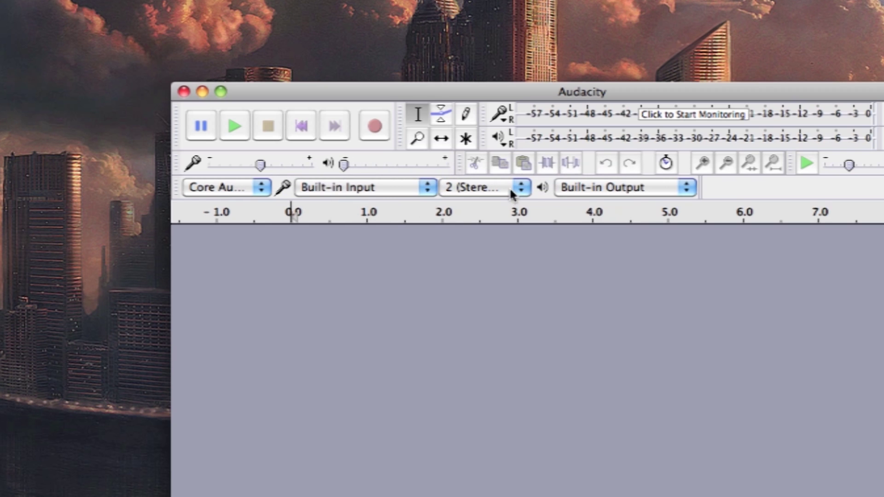
{"action": "left_click", "coordinate": [625, 185]}
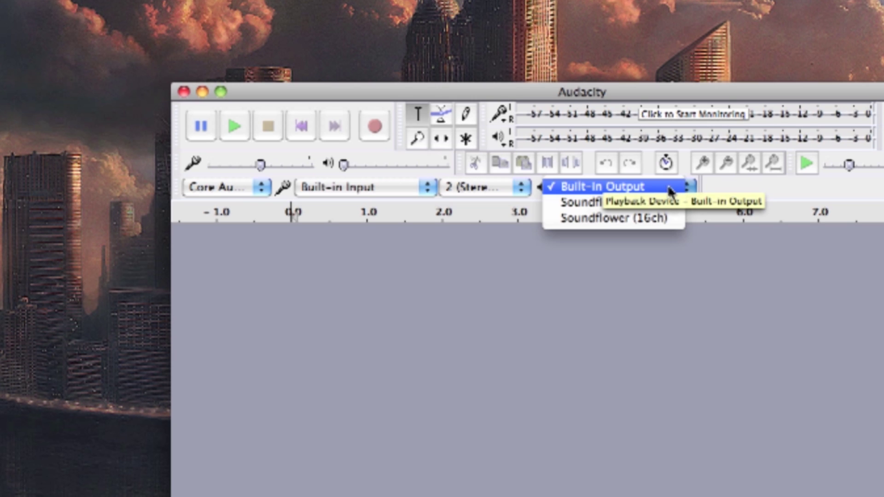
{"action": "left_click", "coordinate": [669, 187]}
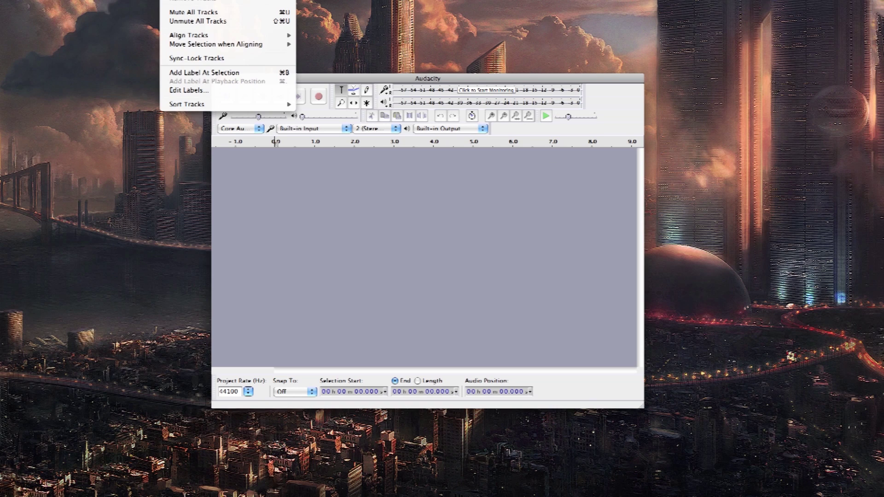
Add a new stereo track to the empty project and start recording audio.
{"action": "left_click", "coordinate": [322, 1]}
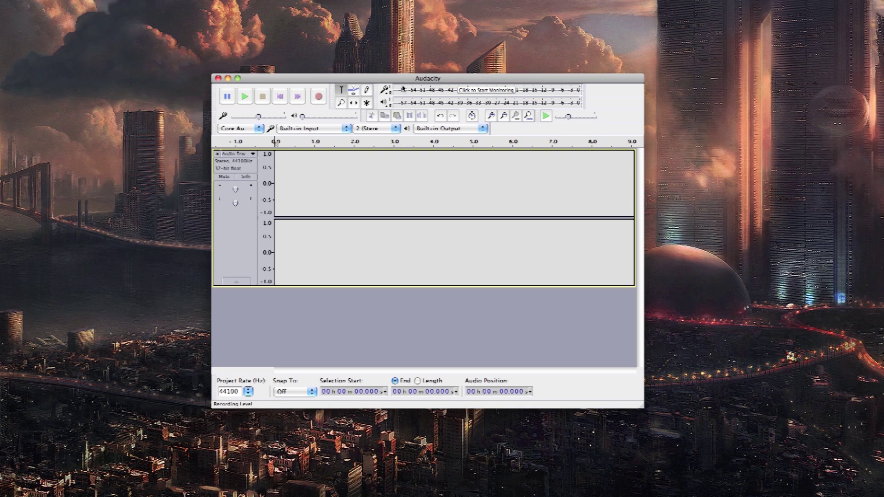
{"action": "left_click", "coordinate": [318, 97]}
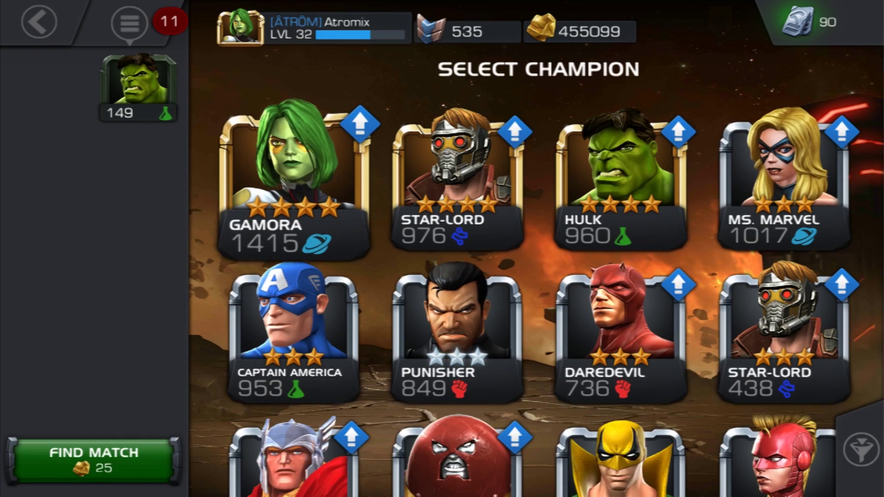
Switch to the Marvel game, add the four-star Gamora to the team beside Hulk and find a match.
{"action": "left_click_drag", "start_coordinate": [286, 182], "coordinate": [126, 106]}
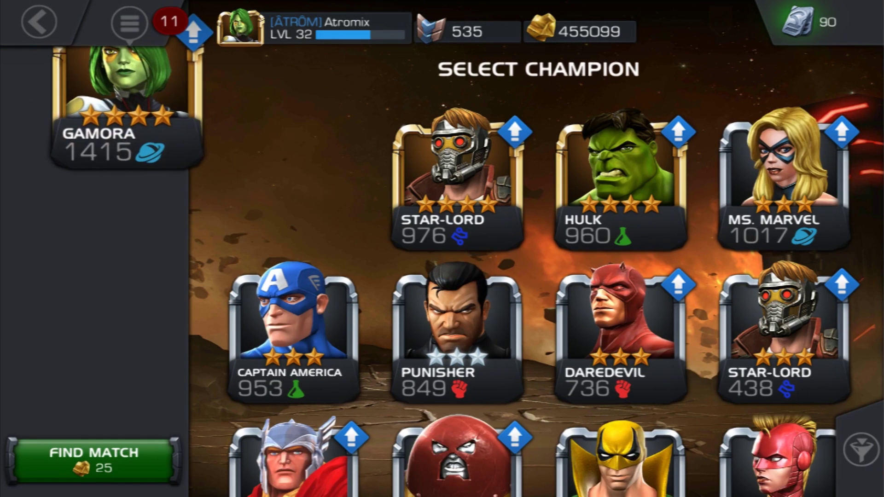
{"action": "left_click", "coordinate": [94, 459]}
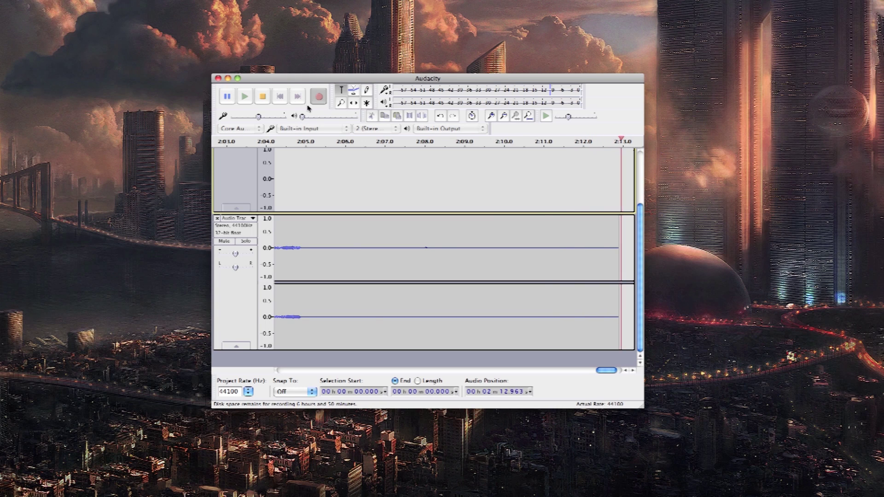
Stop the audio recording and go back to the beginning of the recorded track.
{"action": "left_click", "coordinate": [269, 99]}
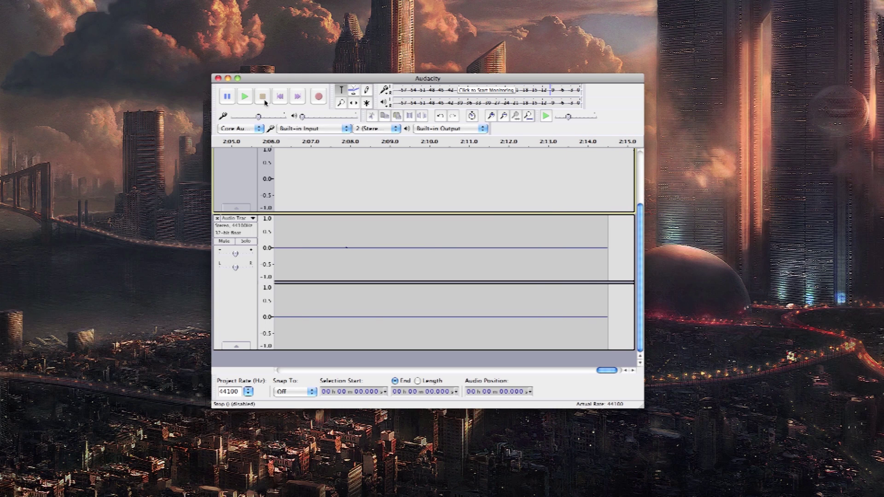
{"action": "scroll", "coordinate": [344, 237], "scroll_direction": "up", "scroll_amount": 3}
{"action": "scroll", "coordinate": [322, 316], "scroll_direction": "down", "scroll_amount": 3}
{"action": "left_click_drag", "start_coordinate": [606, 370], "coordinate": [269, 382]}
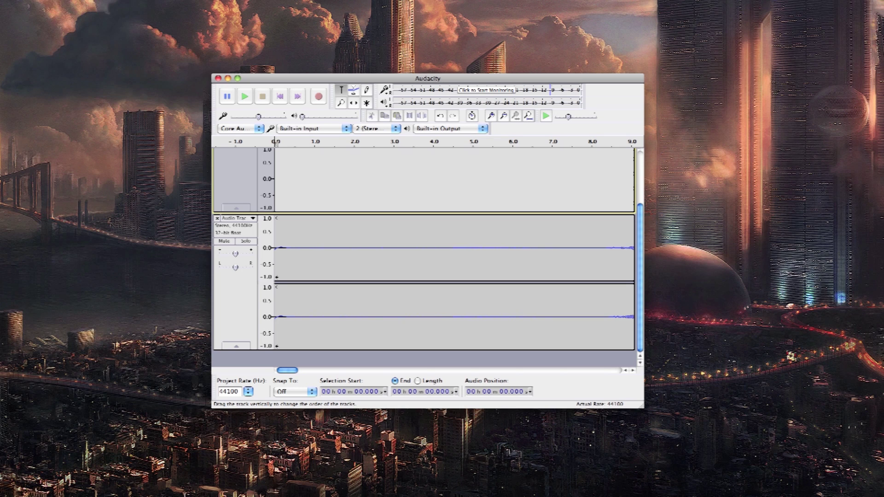
Export the audio to the Audacity folder as an MP3 named Marvel Contest of Champions Sample, accepting the stereo mixdown and leaving the metadata blank.
{"action": "left_click", "coordinate": [69, 0]}
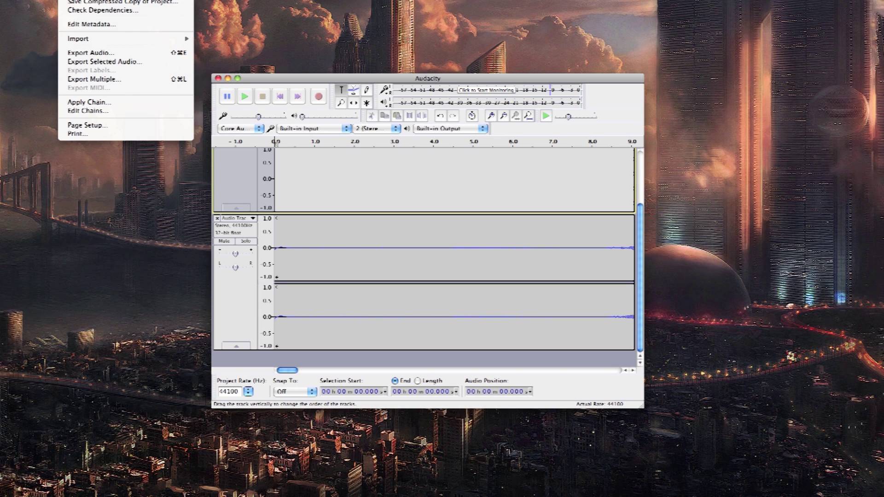
{"action": "left_click", "coordinate": [103, 53]}
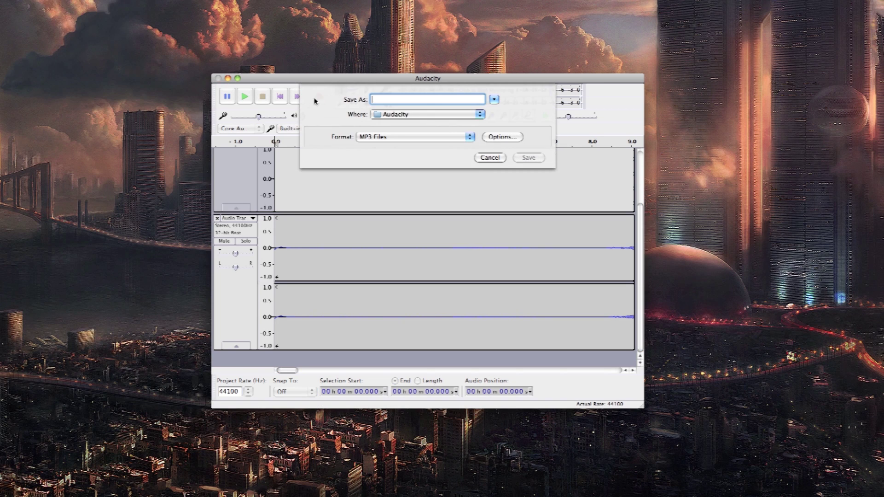
{"action": "left_click", "coordinate": [402, 137]}
{"action": "left_click", "coordinate": [399, 139]}
{"action": "type", "text": "Marvel "}
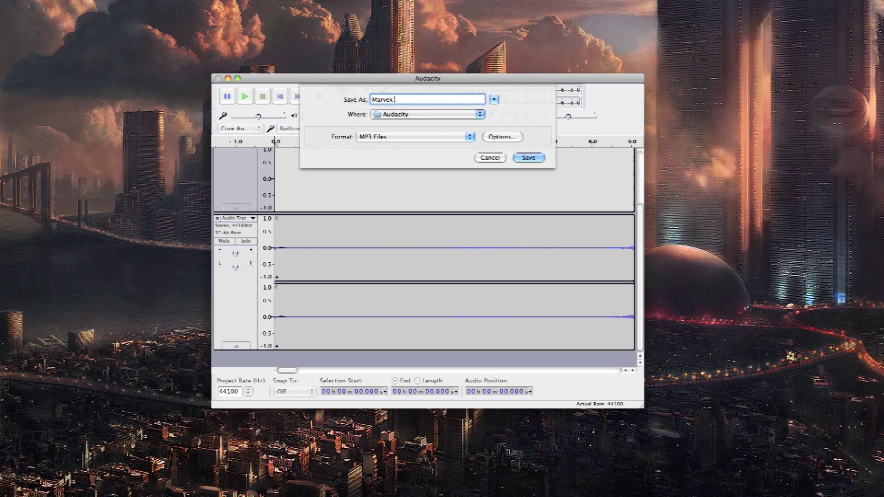
{"action": "type", "text": "Contest of Champions Sample"}
{"action": "left_click", "coordinate": [528, 158]}
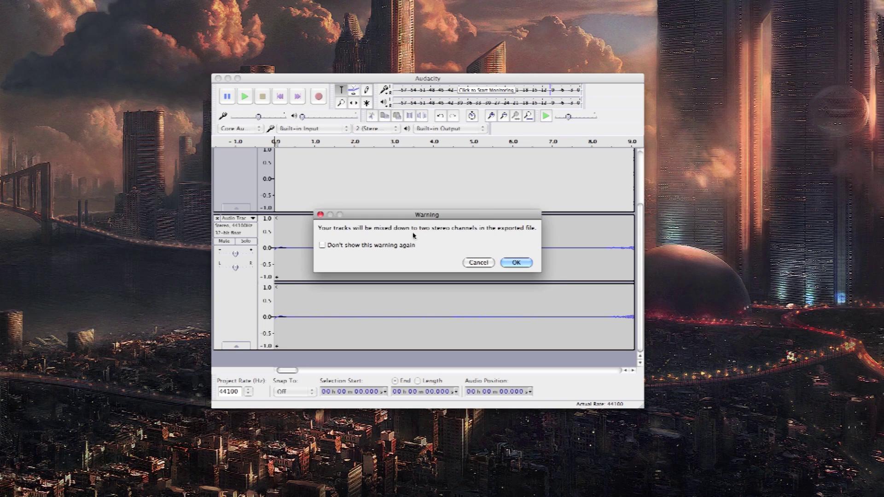
{"action": "left_click", "coordinate": [516, 263]}
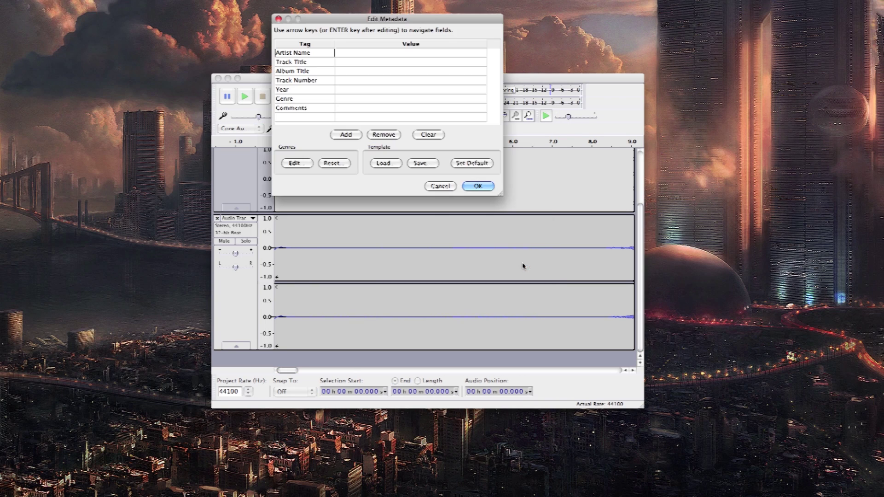
{"action": "left_click", "coordinate": [476, 187]}
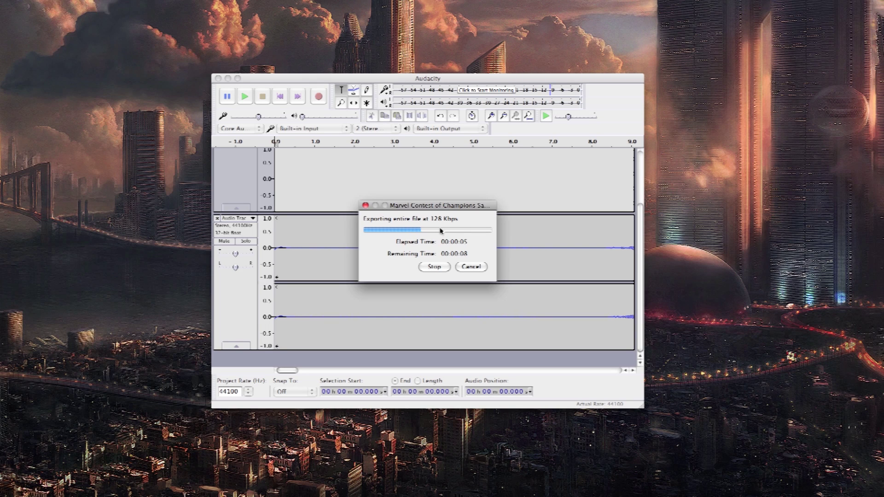
Switch to Finder and open the Audacity folder inside Applications.
{"action": "key", "text": "super+Tab"}
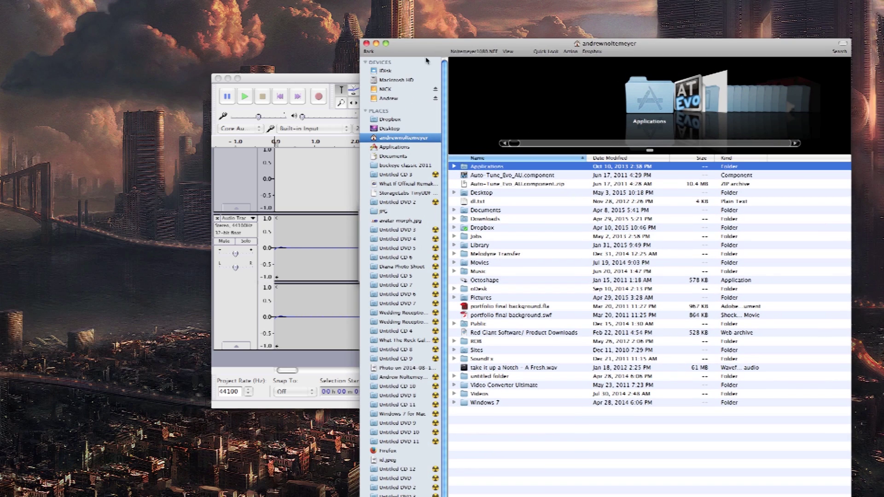
{"action": "left_click", "coordinate": [398, 147]}
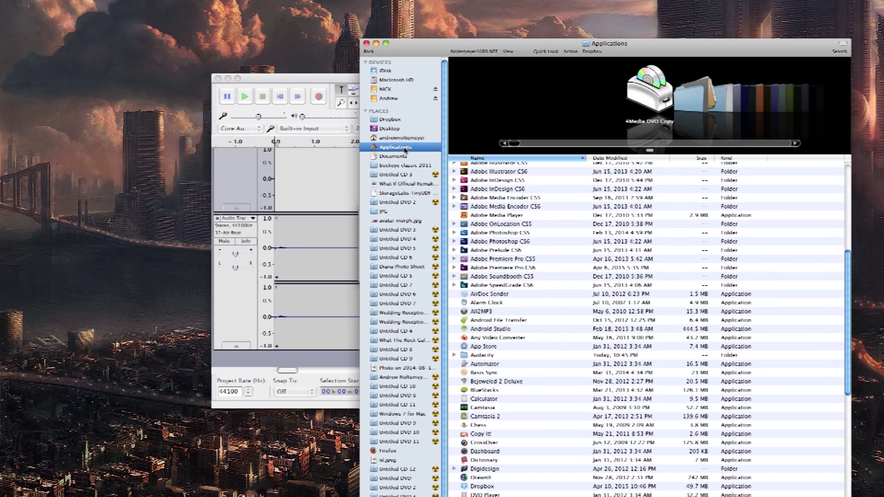
{"action": "scroll", "coordinate": [499, 318], "scroll_direction": "down", "scroll_amount": 3}
{"action": "double_click", "coordinate": [490, 303]}
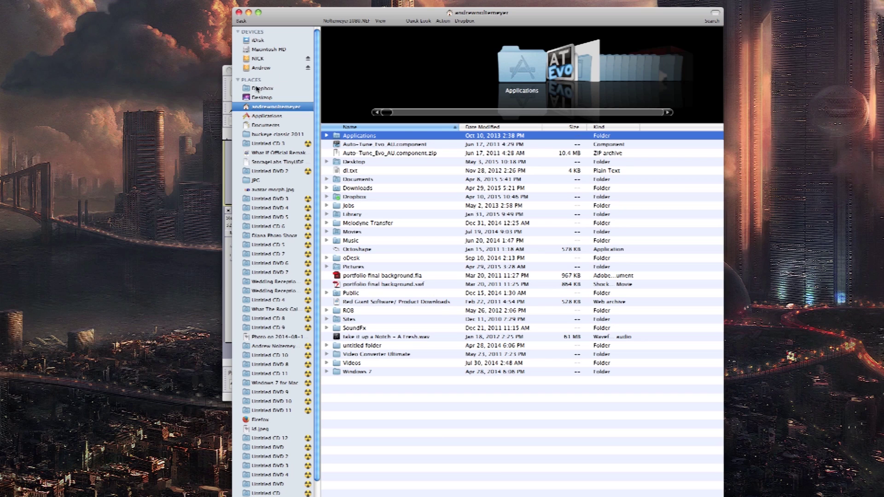
{"action": "left_click", "coordinate": [267, 117]}
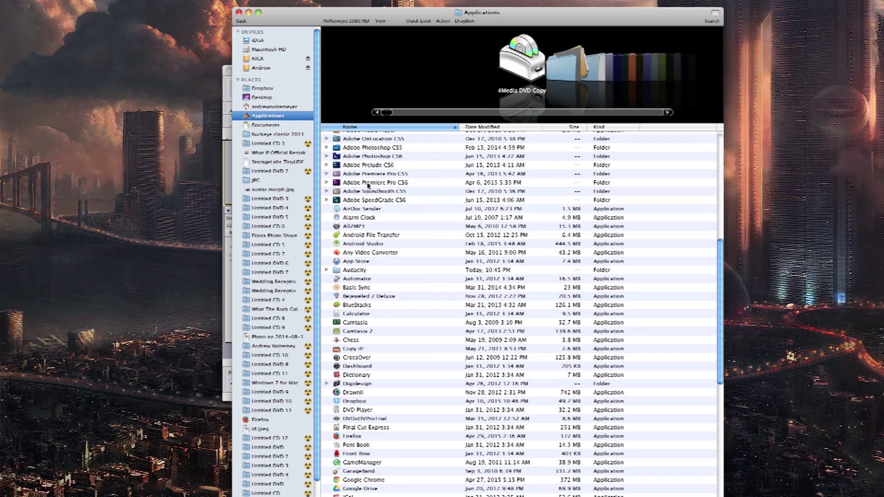
{"action": "scroll", "coordinate": [355, 316], "scroll_direction": "down", "scroll_amount": 3}
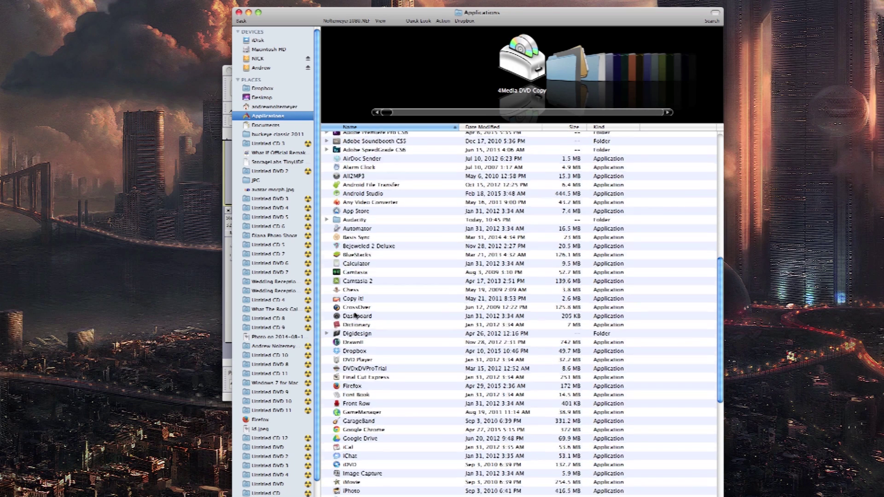
{"action": "scroll", "coordinate": [345, 221], "scroll_direction": "up", "scroll_amount": 3}
{"action": "double_click", "coordinate": [352, 223]}
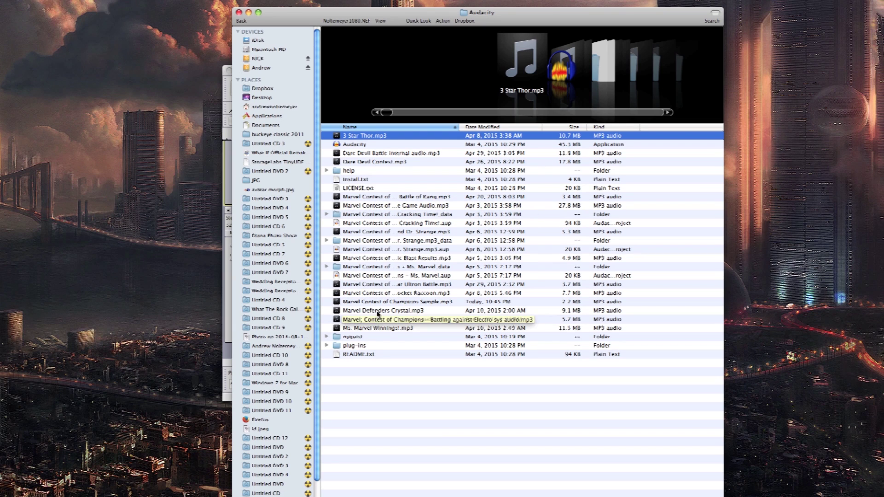
Preview Marvel Contest of Champions Sample.mp3, listening at several points along the recording, and close the preview.
{"action": "left_click", "coordinate": [377, 302]}
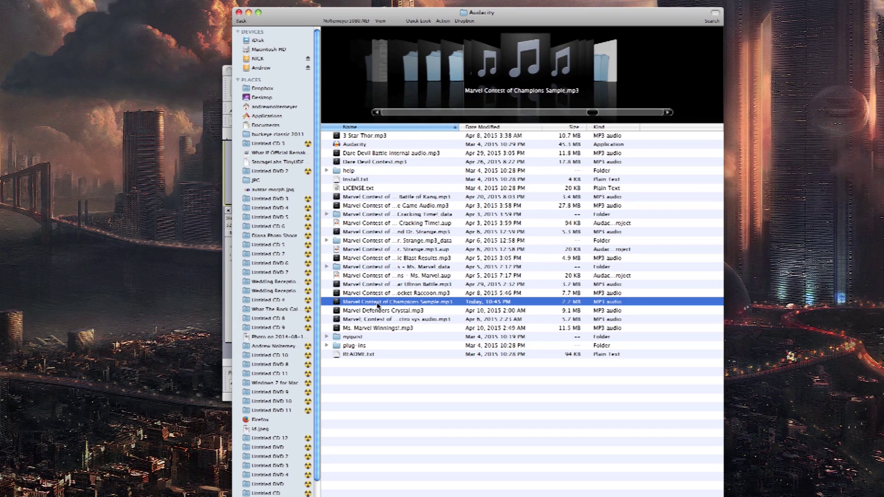
{"action": "key", "text": "space"}
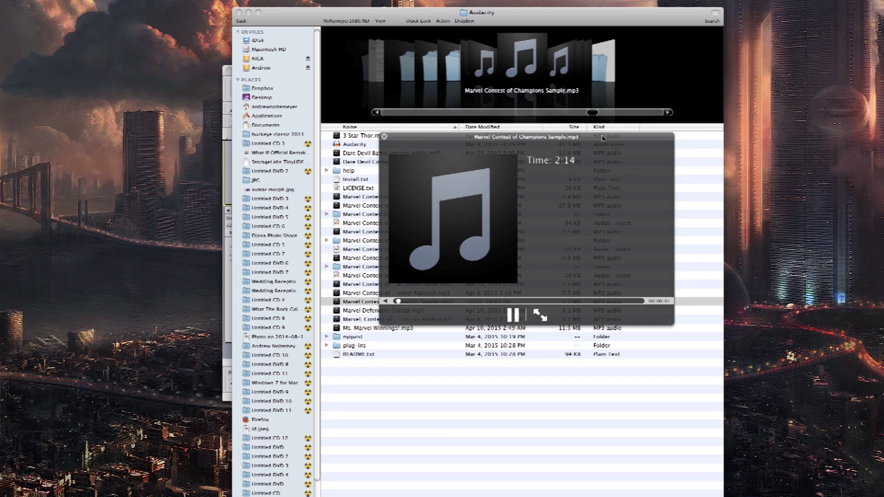
{"action": "left_click_drag", "start_coordinate": [604, 138], "coordinate": [514, 148]}
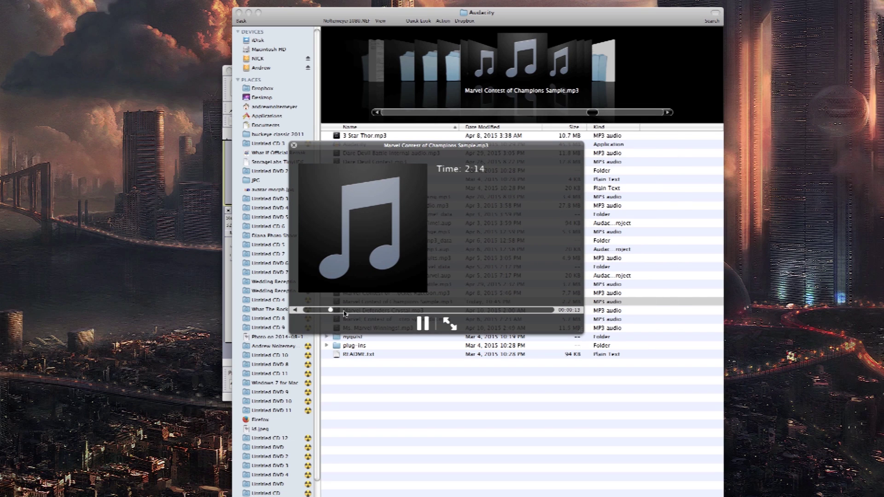
{"action": "left_click", "coordinate": [370, 311]}
{"action": "left_click", "coordinate": [410, 311]}
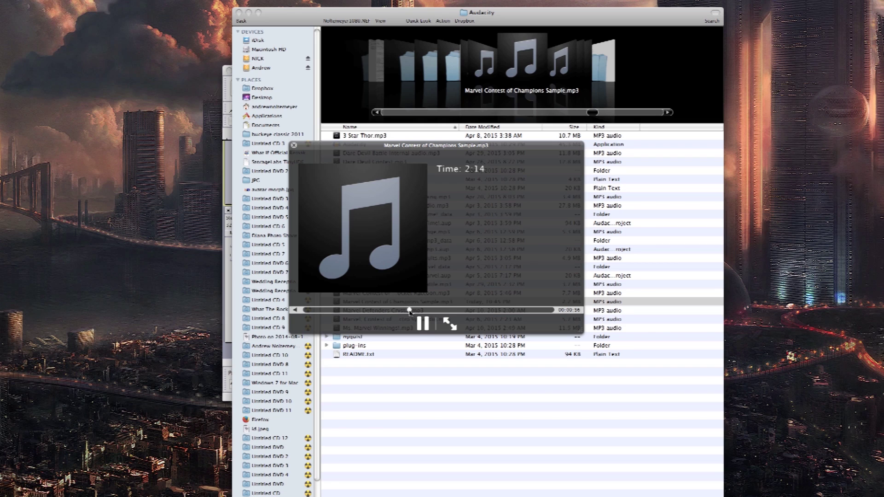
{"action": "left_click", "coordinate": [447, 310]}
{"action": "left_click_drag", "start_coordinate": [453, 311], "coordinate": [471, 311]}
{"action": "left_click", "coordinate": [294, 145]}
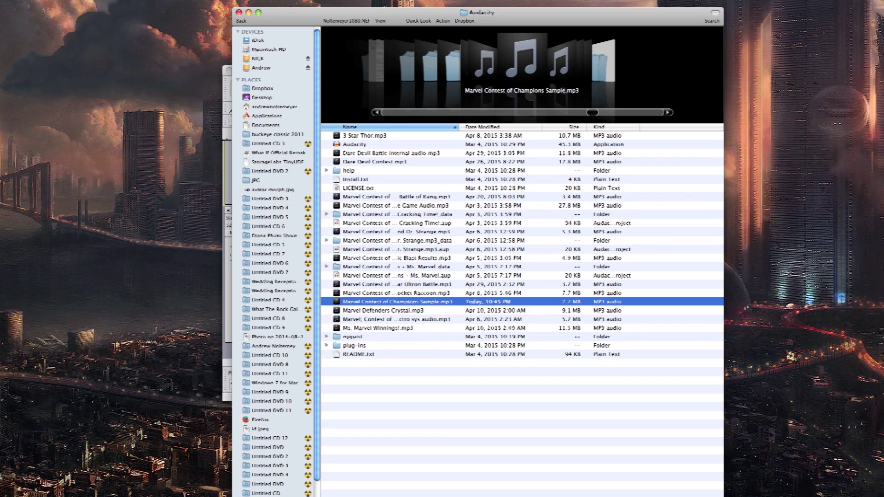